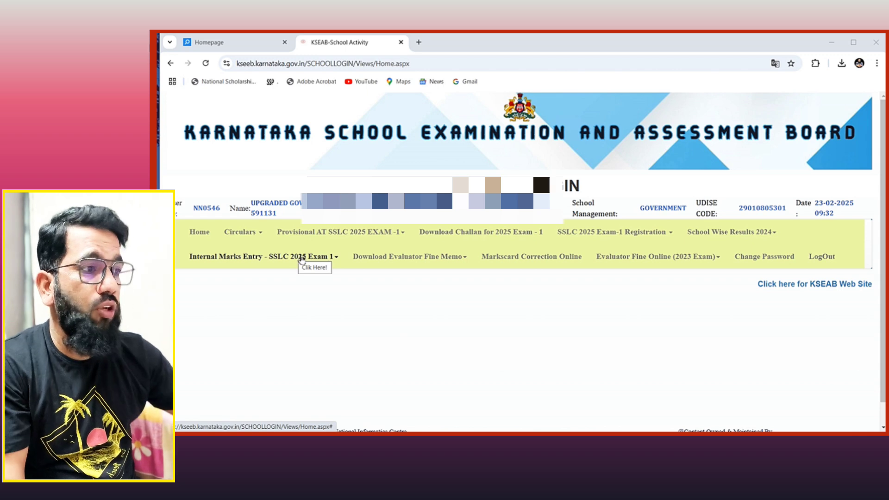
Step: Open the 'Internal Marks Entry - SSLC 2025 Exam 1' dropdown menu
left_click(334, 253)
left_click(322, 262)
left_click(324, 261)
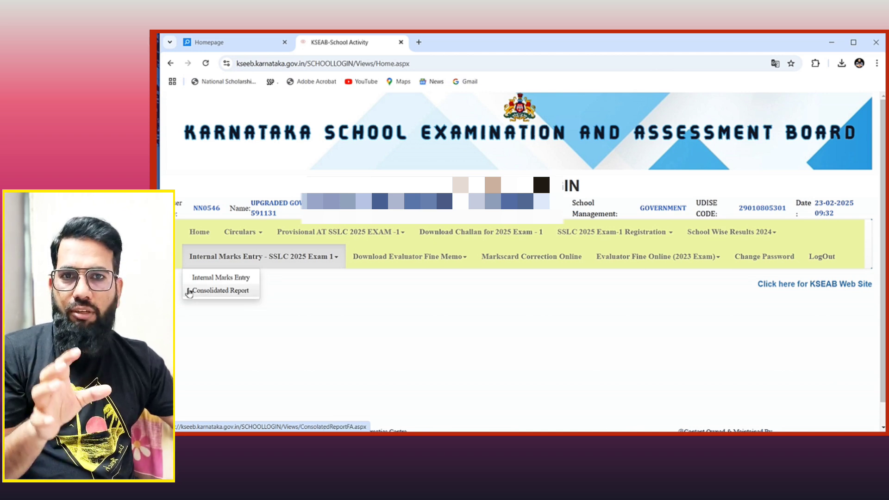
Step: Tick 'I have read all the instructions' and proceed to Internal Assessment Marks Entry
left_click(213, 278)
scroll(357, 355, "down", 3)
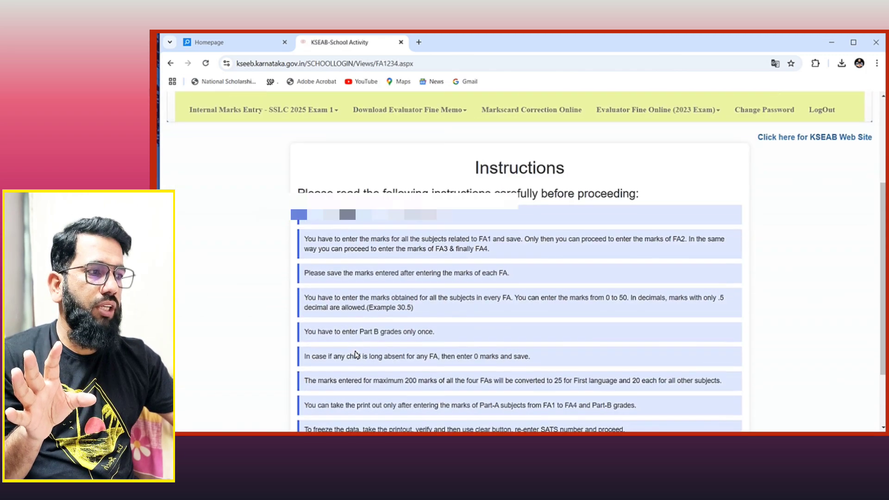
scroll(574, 287, "down", 3)
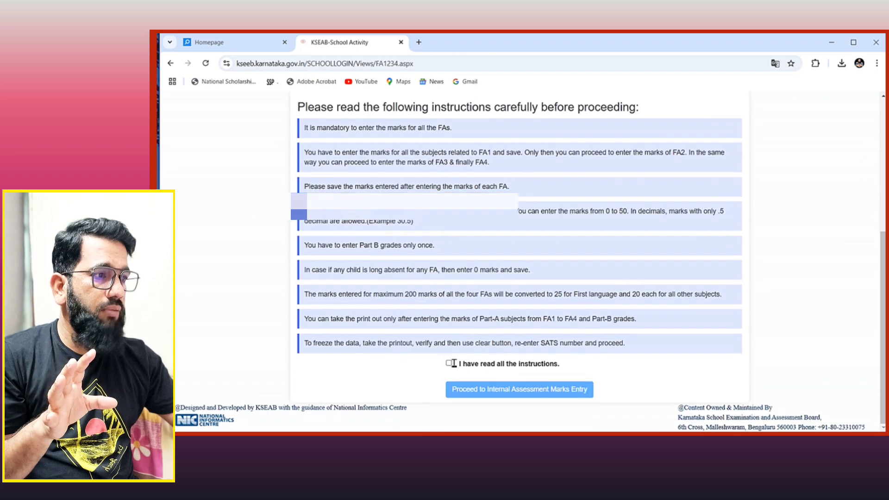
left_click(449, 362)
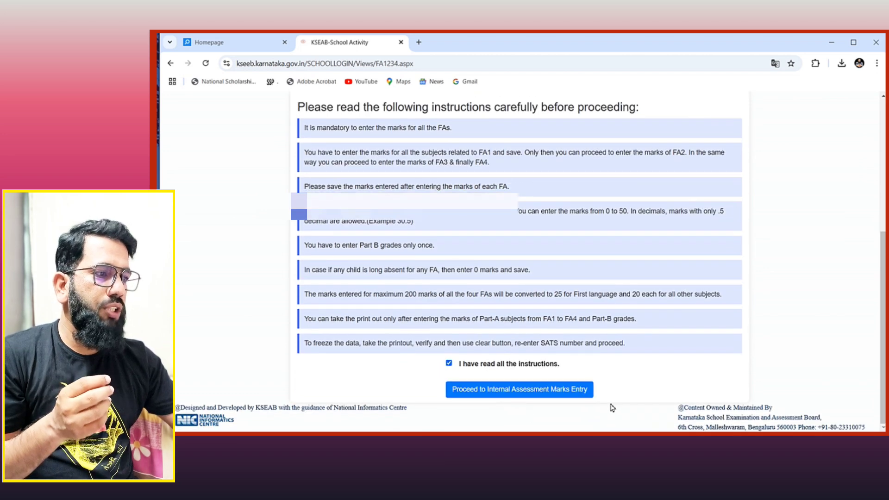
left_click(557, 394)
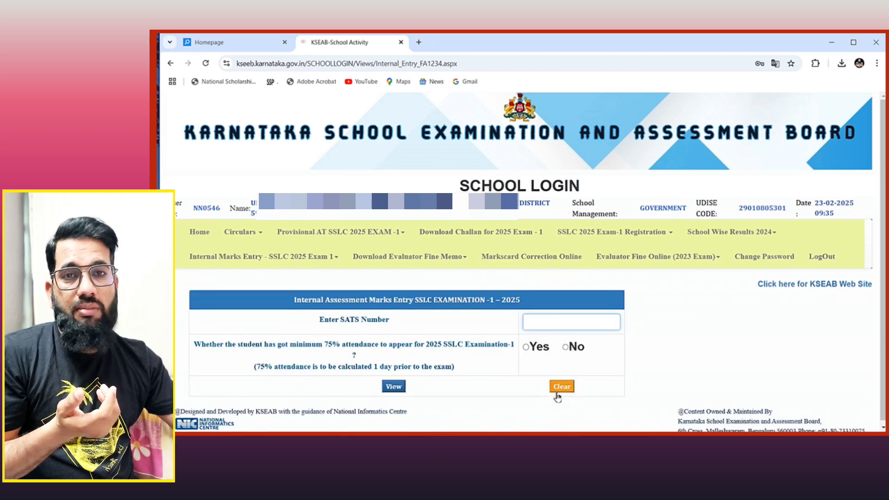
Step: Enter the student's SATS number and choose Yes for the 75% attendance question
scroll(547, 352, "down", 1)
left_click(535, 319)
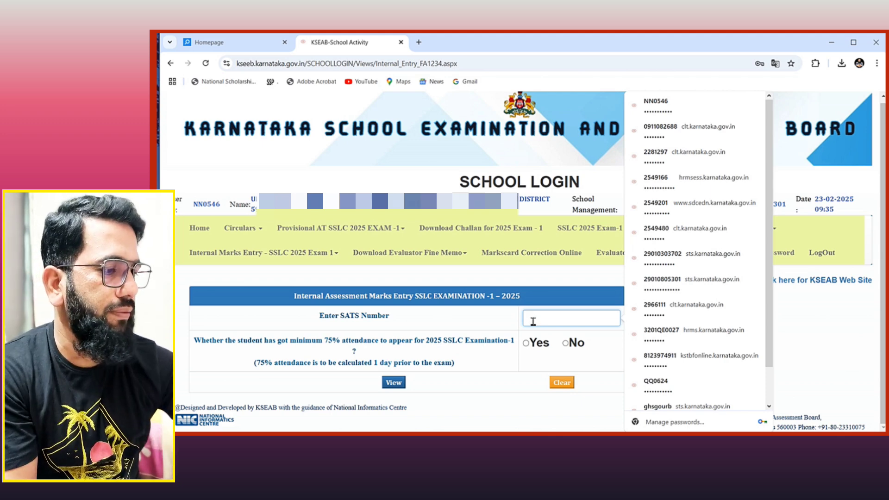
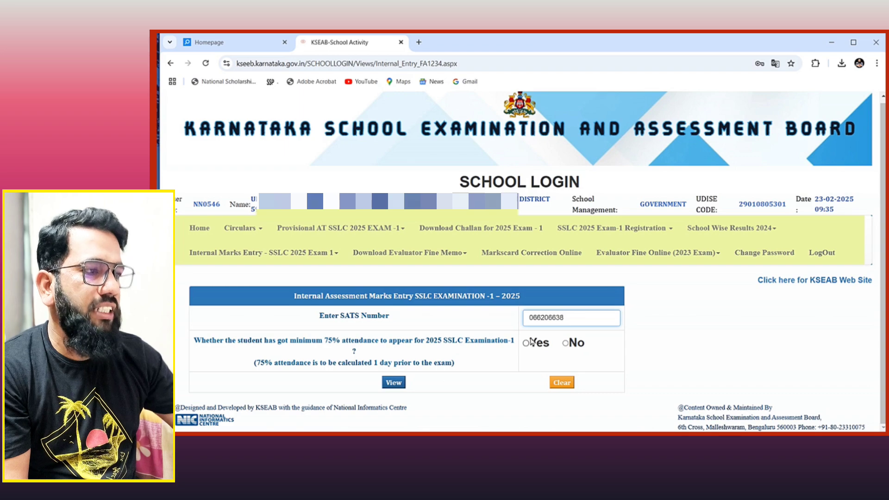
left_click(527, 344)
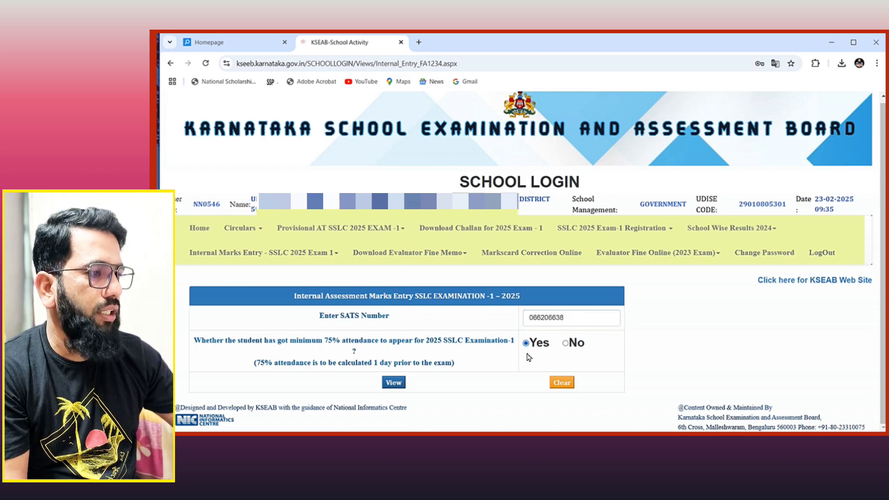
Step: Print the Internal Assessment Marks table to download the FA1–FA4 marks PDF
scroll(527, 352, "down", 5)
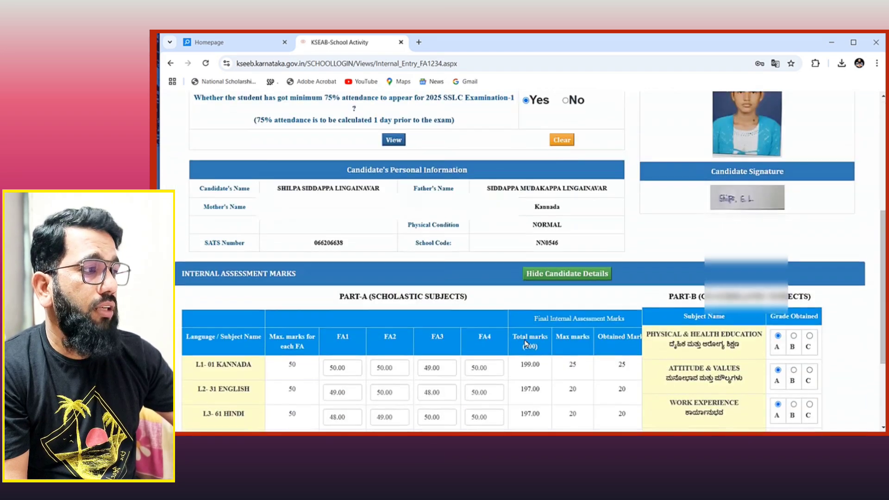
scroll(526, 343, "down", 2)
scroll(526, 343, "up", 1)
scroll(526, 343, "down", 2)
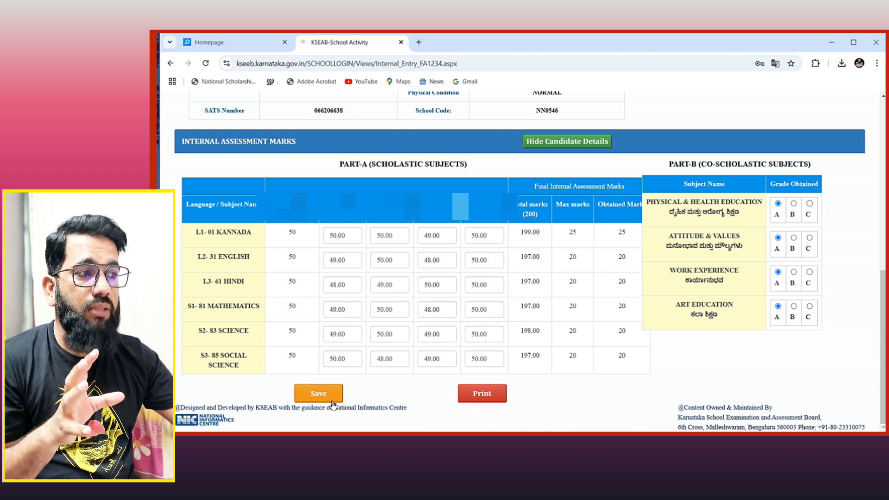
left_click(486, 396)
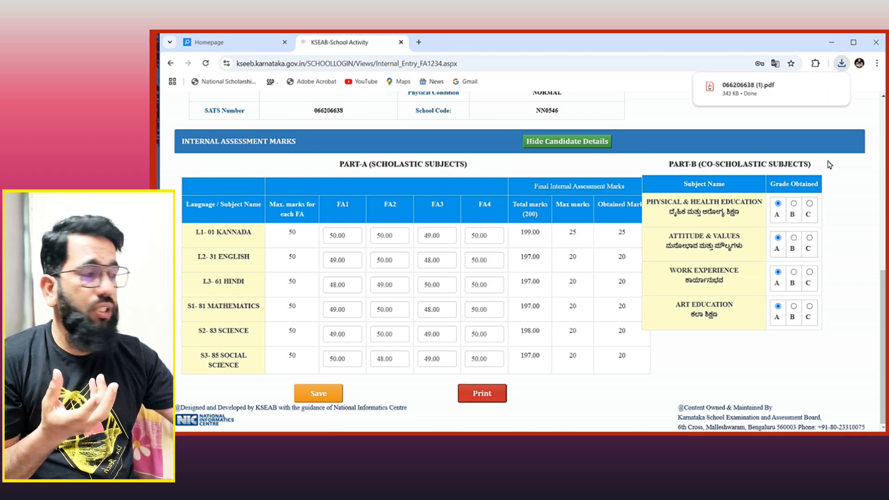
Step: View the downloaded CandidateMarksFA PDF, then return to the KSEAB-School Activity tab
left_click(750, 88)
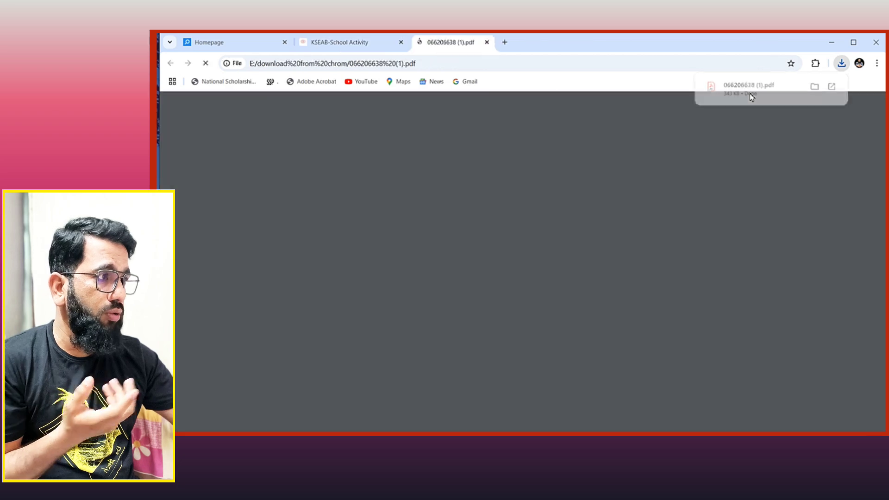
scroll(507, 250, "down", 5)
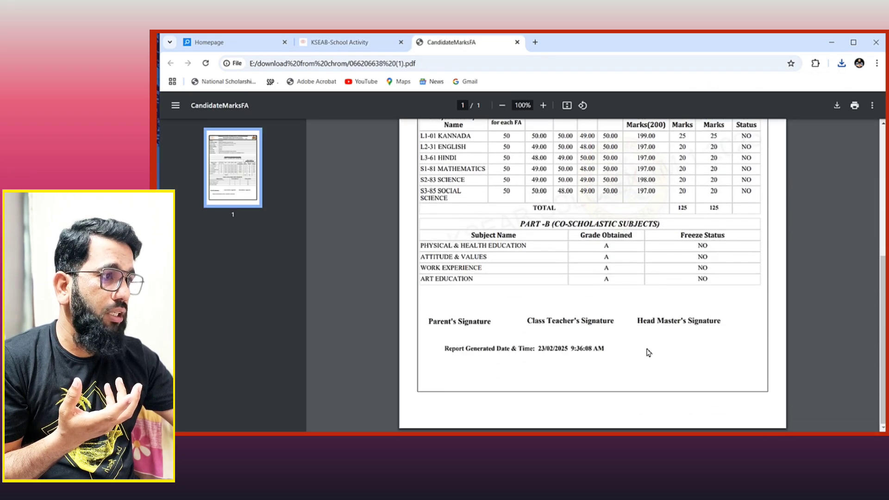
scroll(646, 350, "up", 6)
left_click(365, 43)
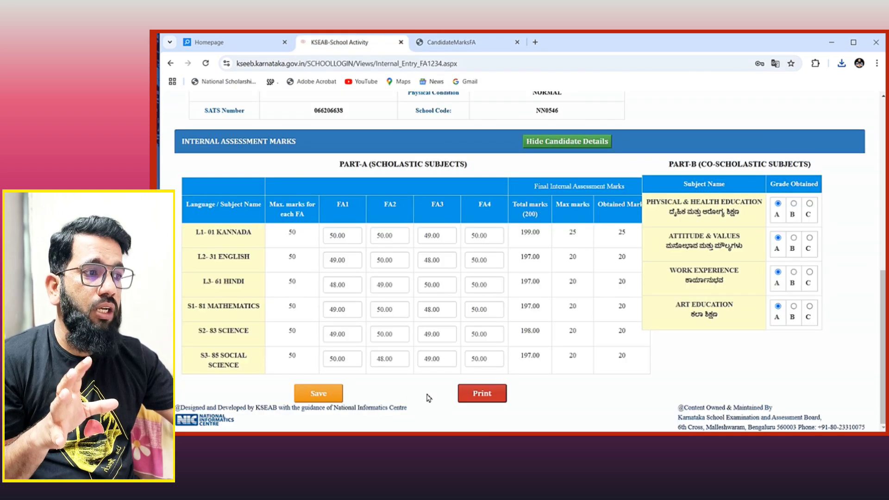
Step: Clear the form, re-paste the student's SATS number, choose Yes for attendance, and view the Part-A marks
scroll(405, 382, "up", 5)
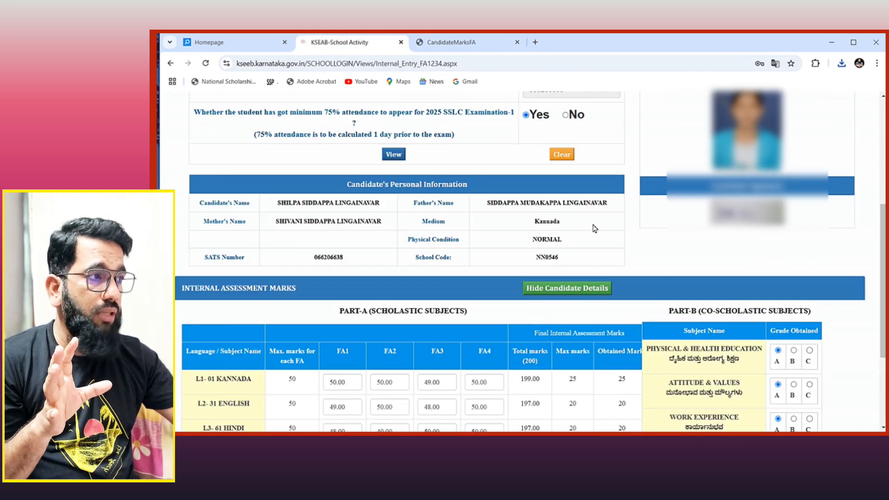
scroll(580, 246, "up", 2)
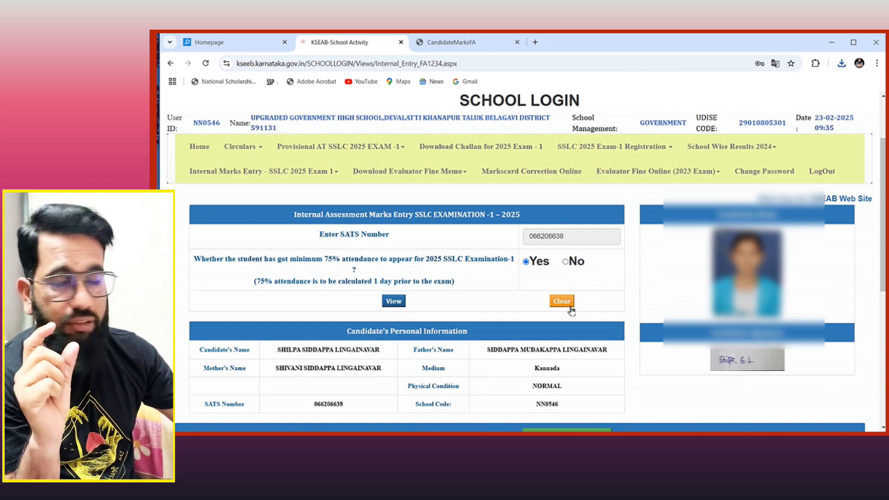
left_click(566, 305)
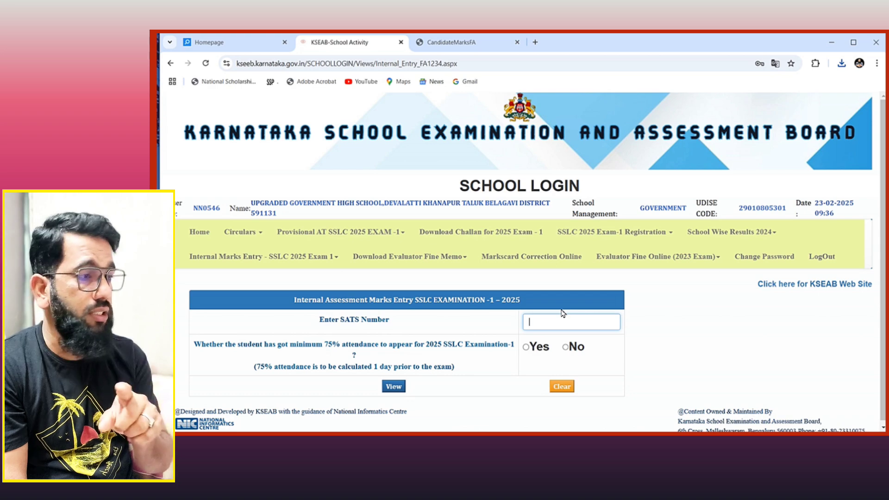
left_click(563, 319)
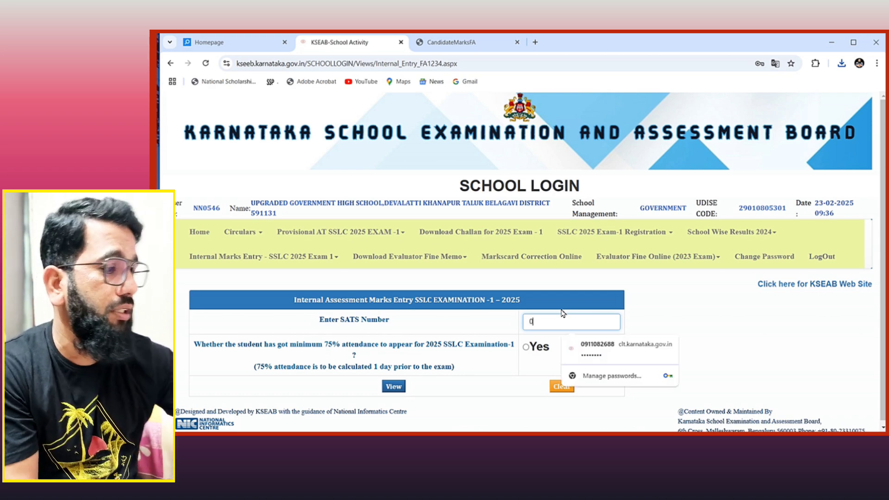
type("066206638")
left_click(527, 348)
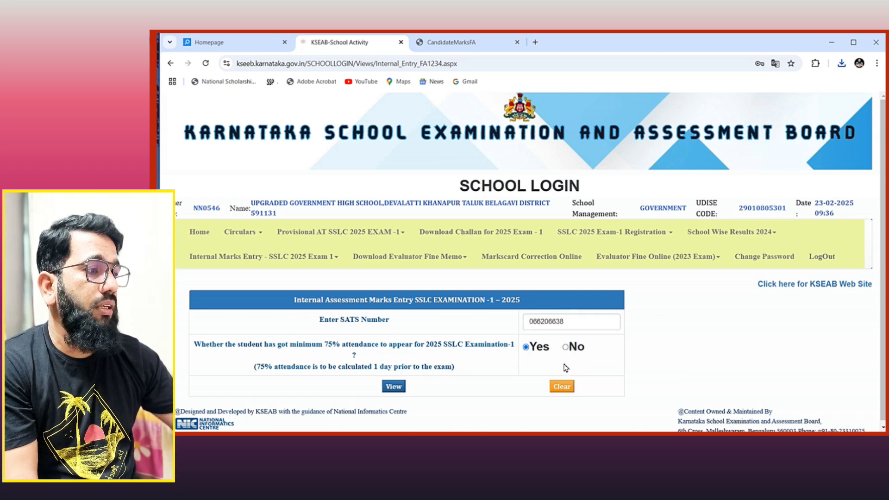
scroll(525, 361, "down", 3)
scroll(523, 371, "down", 5)
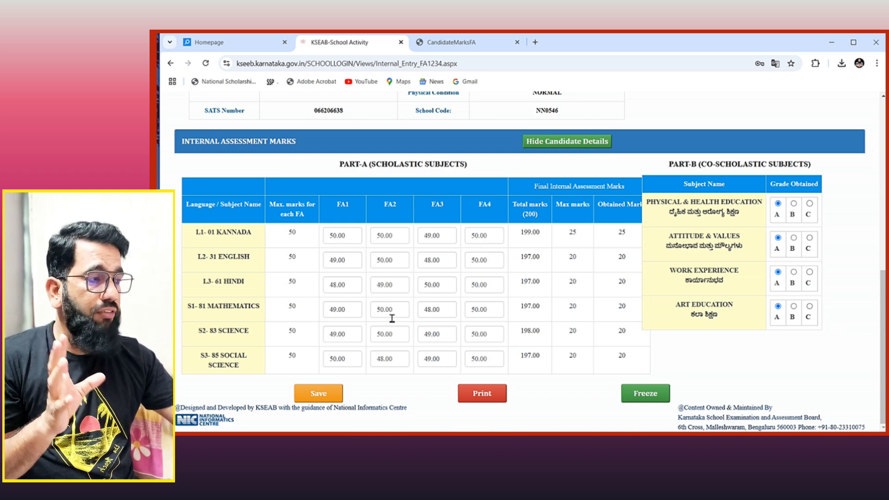
Step: Freeze the student's marks, confirming the prompt and dismissing the success alert
left_click(649, 401)
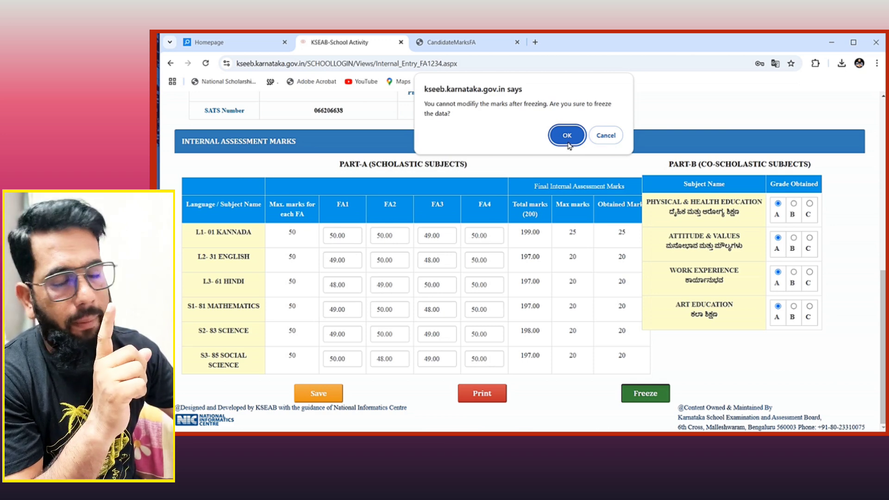
left_click(568, 143)
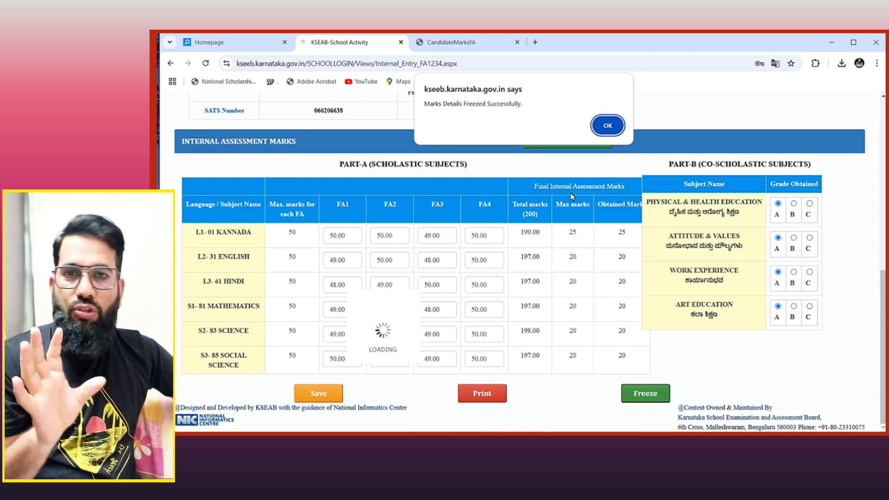
left_click(611, 130)
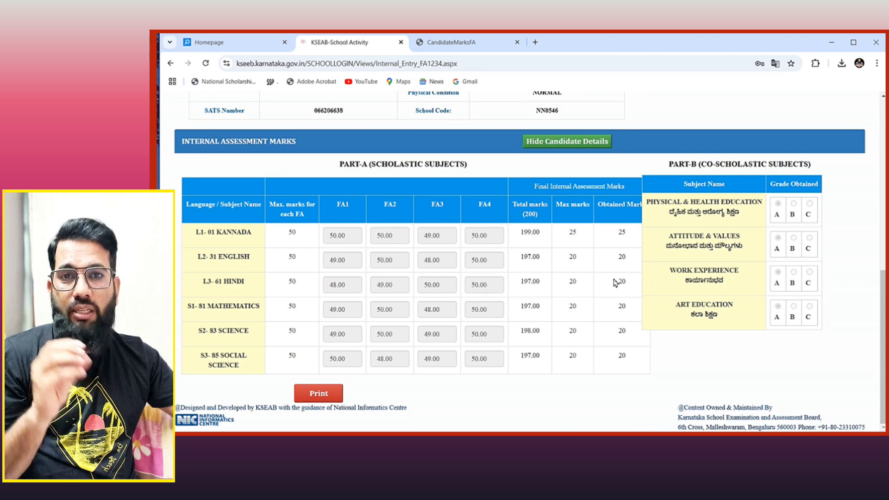
scroll(573, 350, "up", 1)
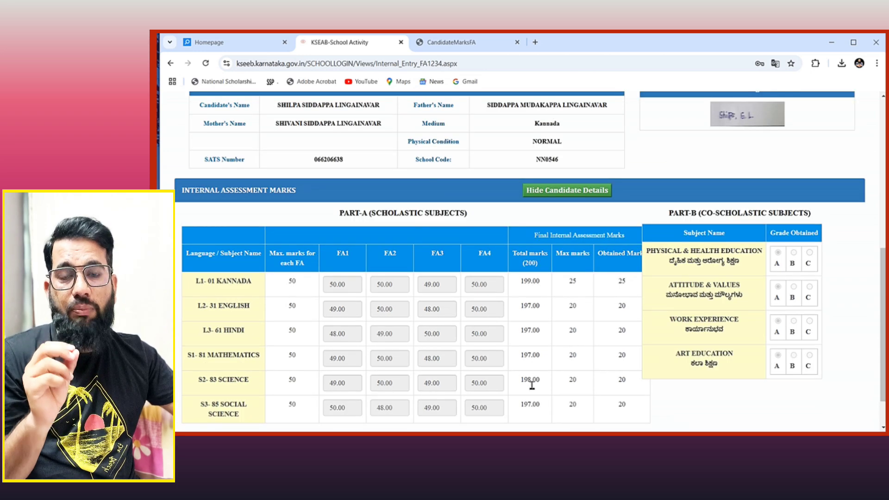
scroll(458, 375, "up", 7)
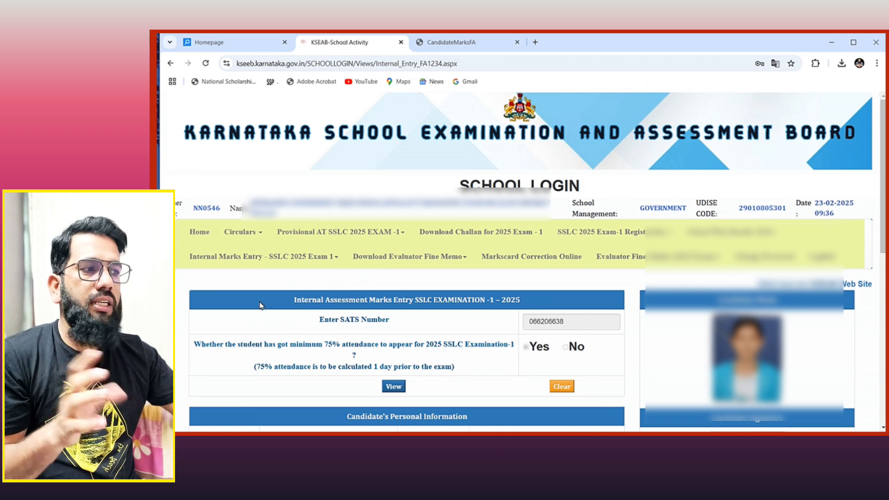
Step: Download the Consolidated Report from the Internal Marks Entry menu and open the PDF
left_click(318, 263)
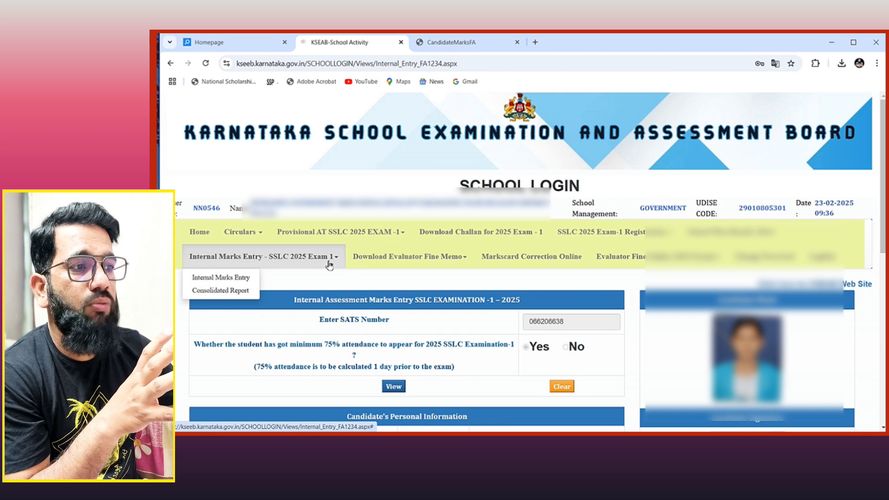
left_click(221, 290)
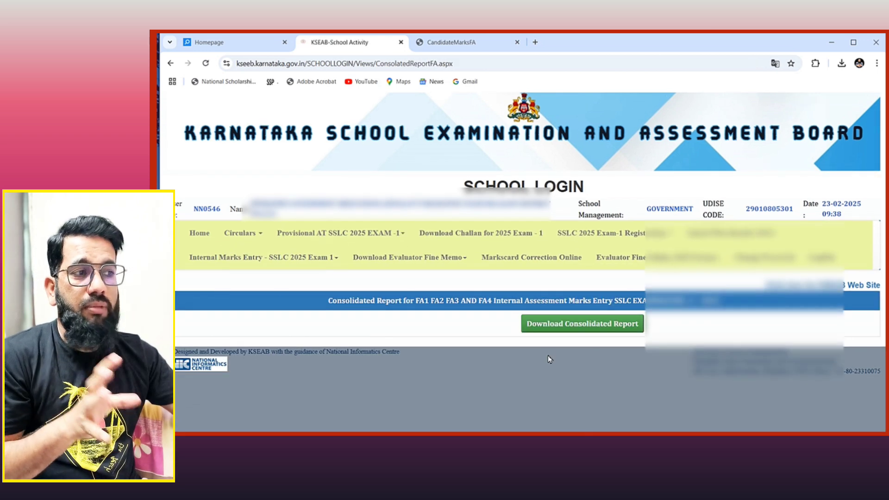
left_click(596, 332)
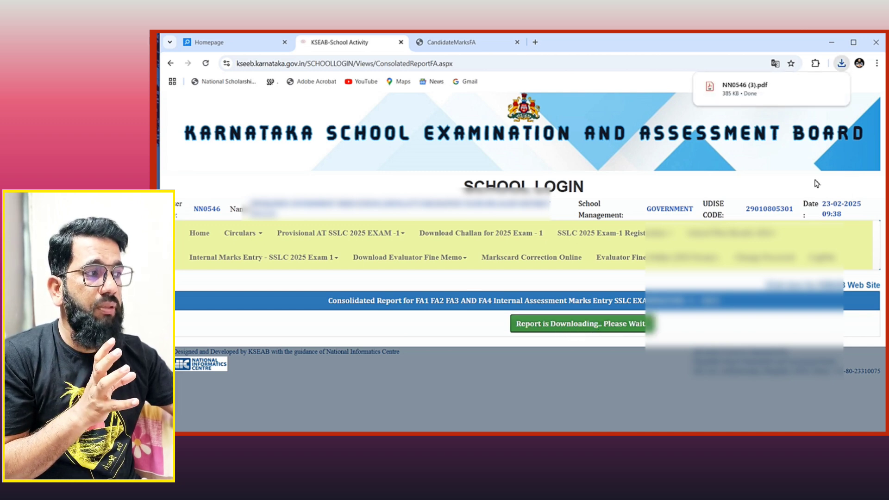
left_click(786, 88)
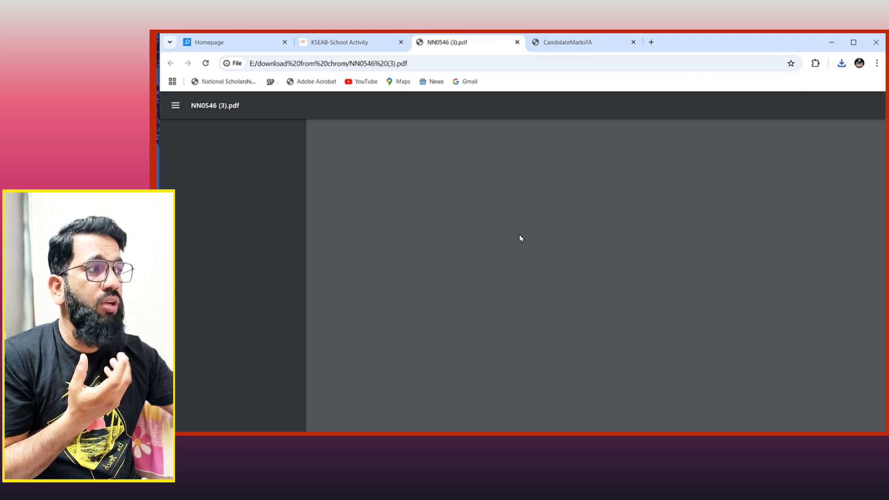
Step: Scroll through pages 1–2 of the FAFINAL PDF, checking each student's Freeze Status column
scroll(551, 271, "down", 1)
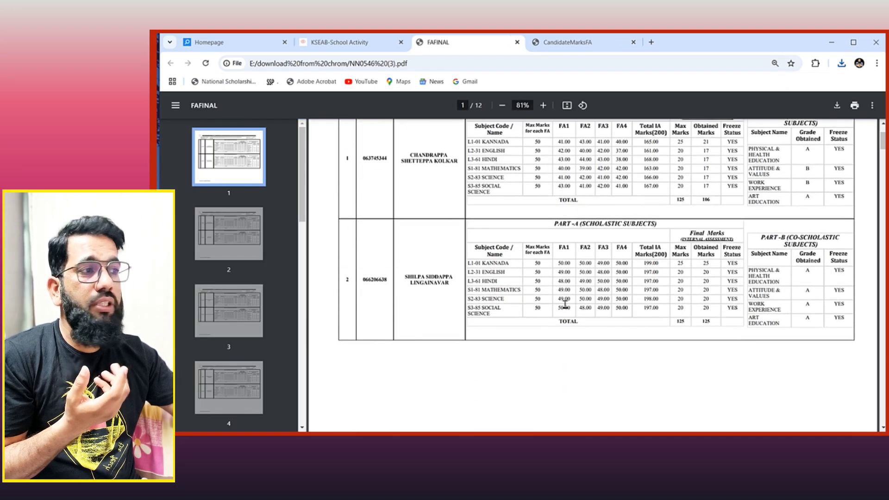
scroll(574, 299, "down", 5)
scroll(564, 305, "down", 4)
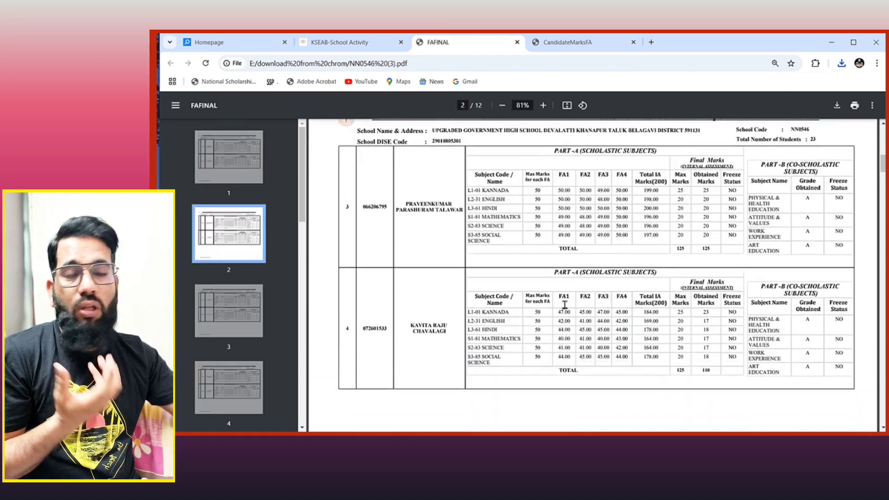
scroll(565, 305, "down", 2)
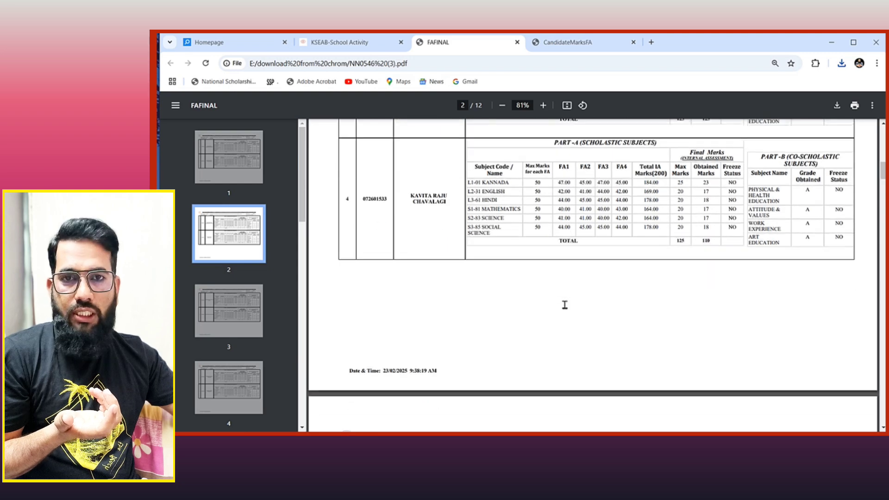
scroll(565, 305, "up", 4)
scroll(565, 305, "up", 4)
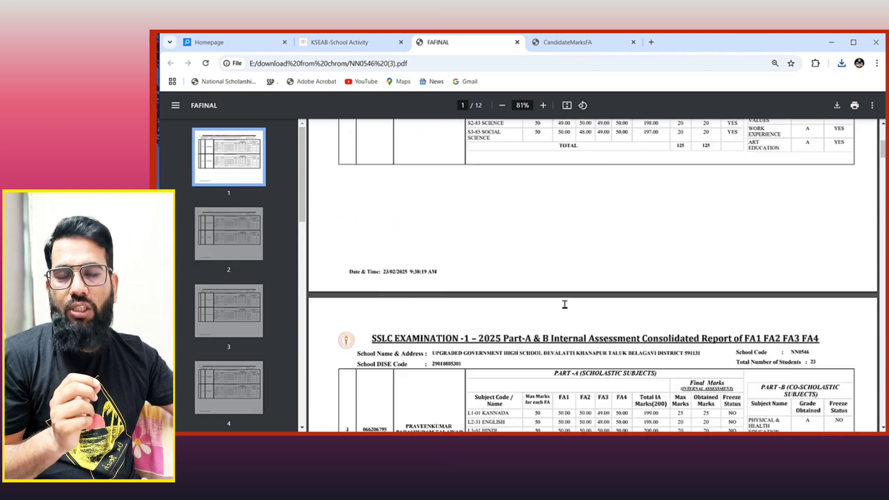